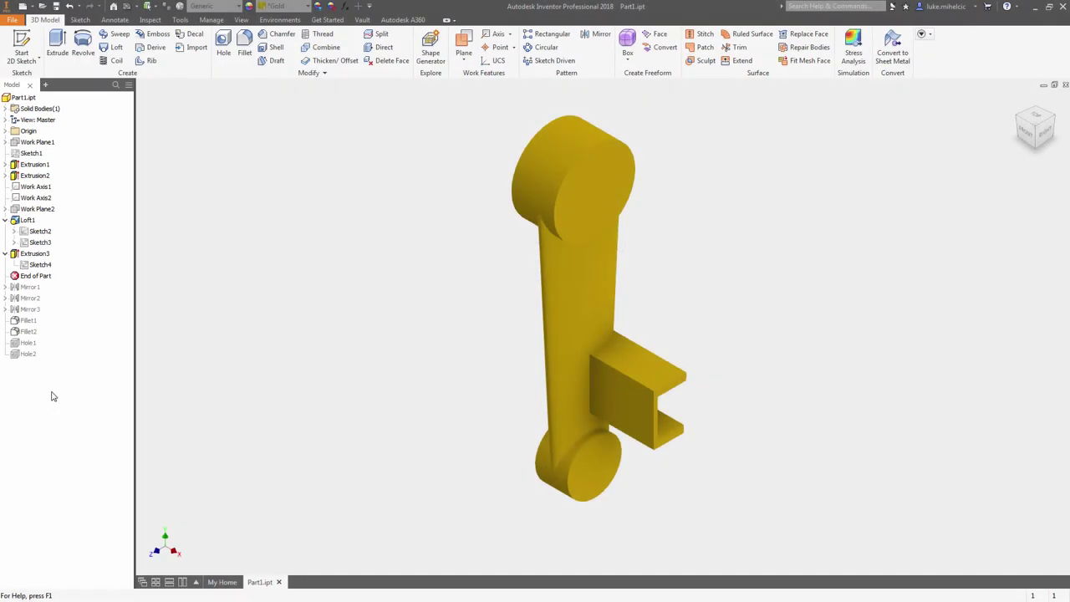
- Roll End of Part down past Mirror1, Mirror2 and Mirror3, orbiting to check the frame
left_click(36, 276)
left_click_drag(37, 280, 49, 297)
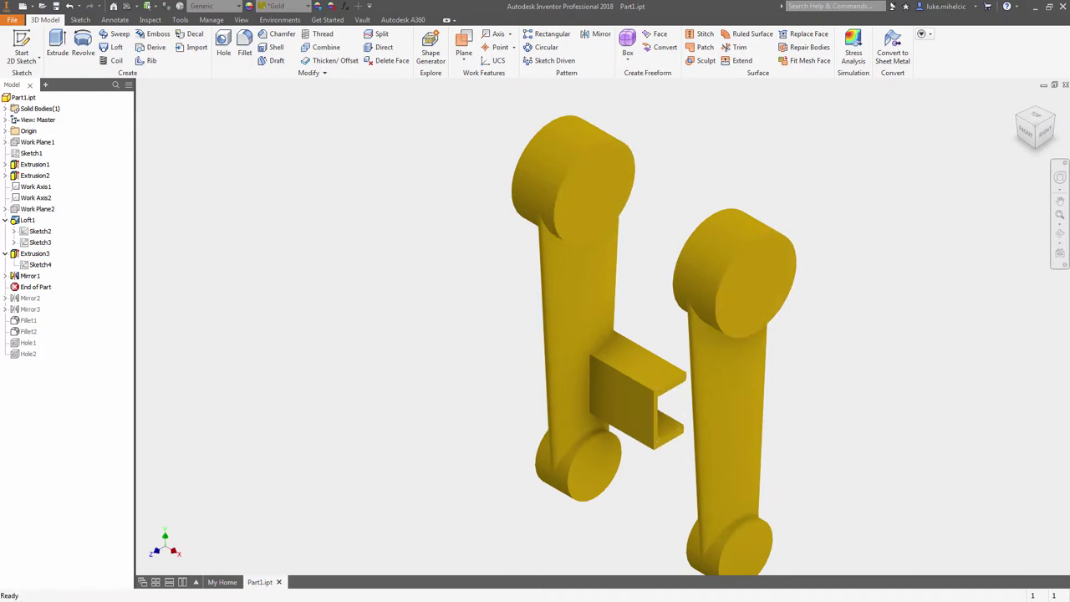
left_click_drag(35, 287, 38, 299)
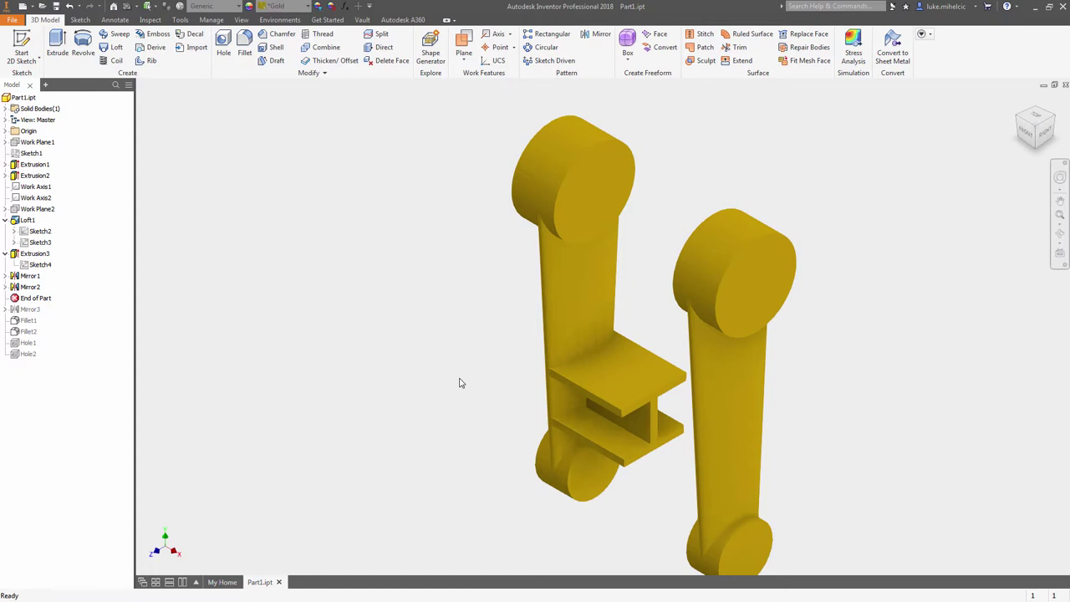
mouse_move(615, 398)
middle_mouse_down("shift")
mouse_move(521, 396)
mouse_move(633, 310)
mouse_move(692, 312)
mouse_move(697, 301)
mouse_move(596, 292)
middle_mouse_up("shift")
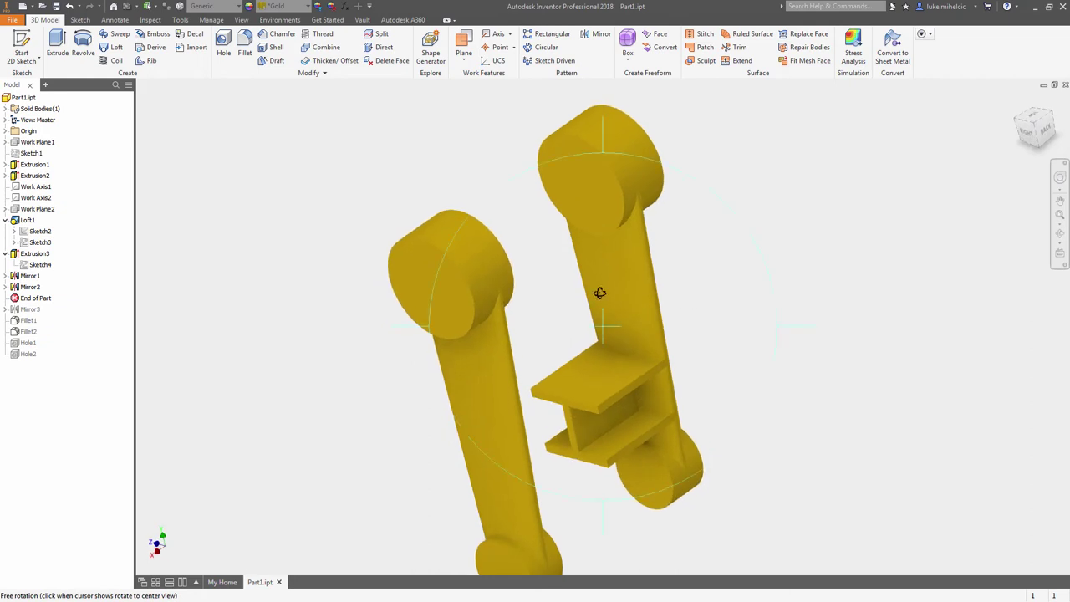
left_click_drag(35, 298, 35, 316)
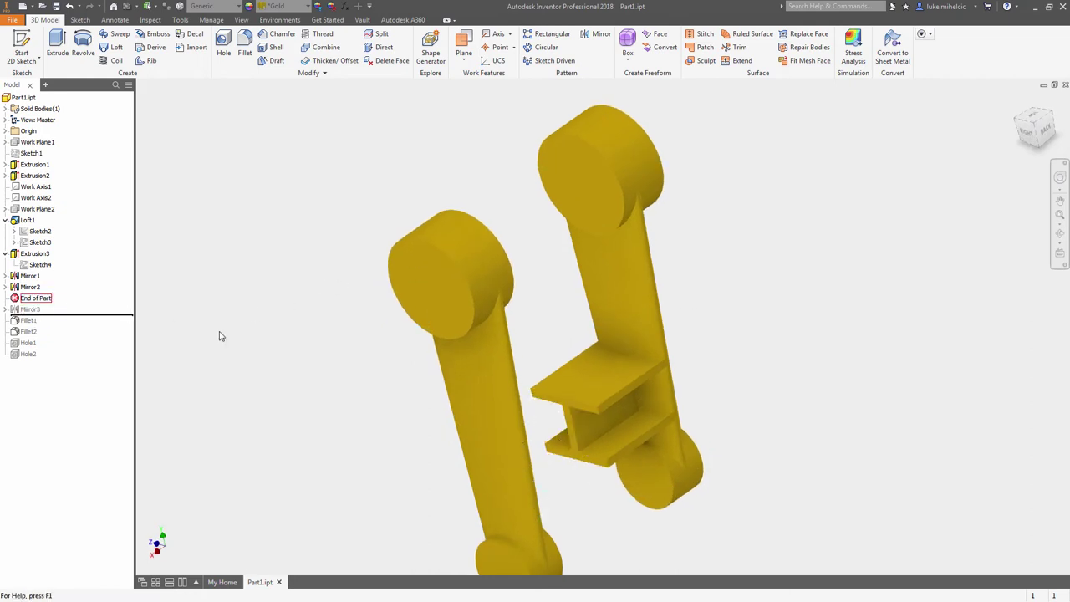
left_click_drag(221, 336, 242, 332)
mouse_move(426, 420)
middle_mouse_down("shift")
mouse_move(501, 411)
mouse_move(601, 376)
mouse_move(633, 376)
mouse_move(649, 401)
middle_mouse_up("shift")
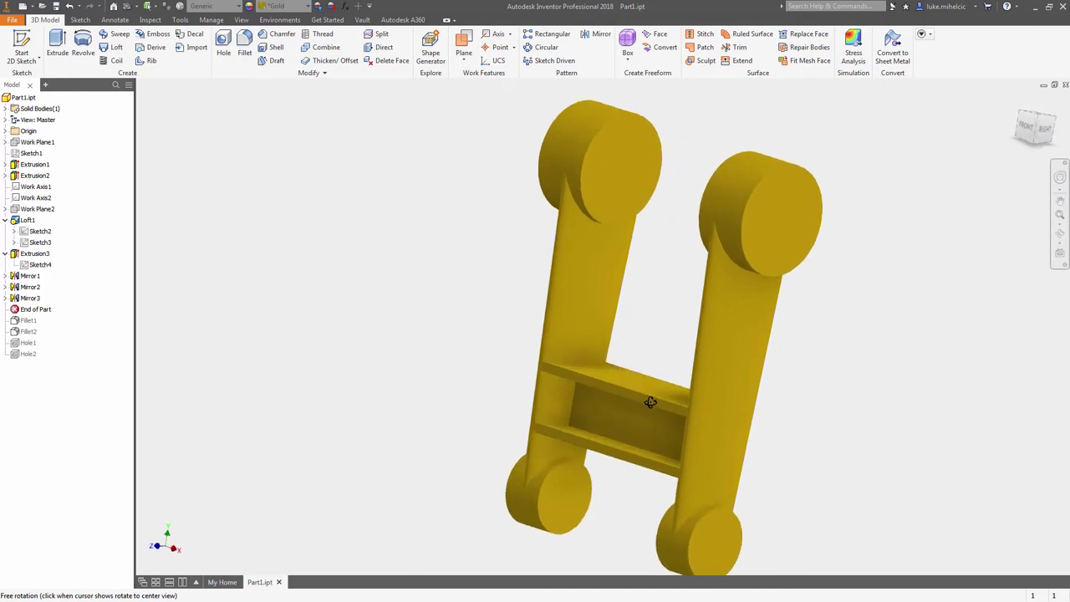
- Roll End of Part past Fillet2 and Hole2, then orbit to inspect the finished link
left_click_drag(37, 309, 167, 361)
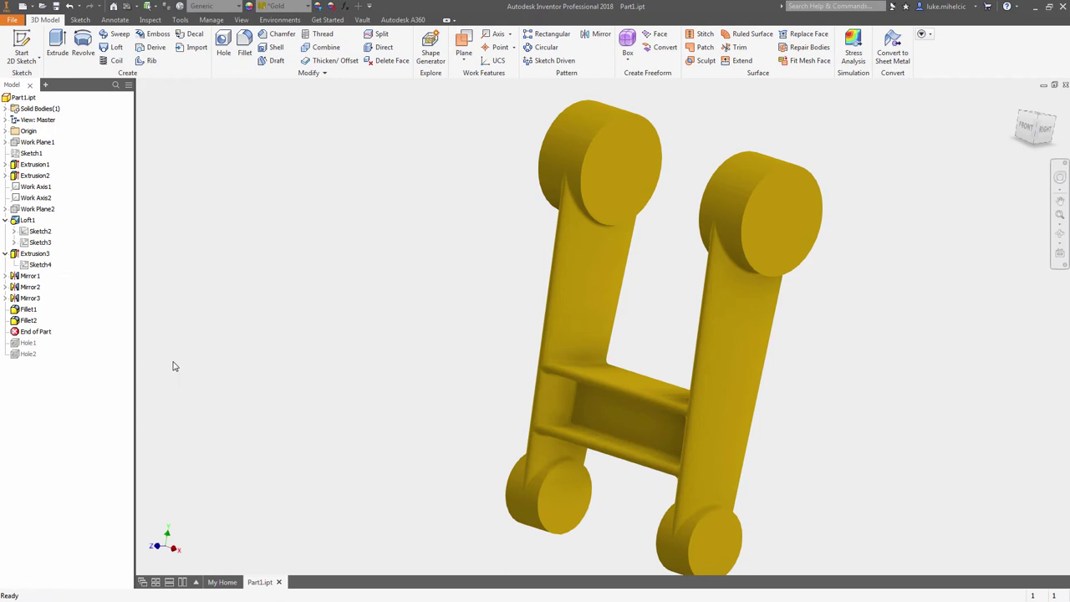
left_click_drag(38, 337, 38, 360)
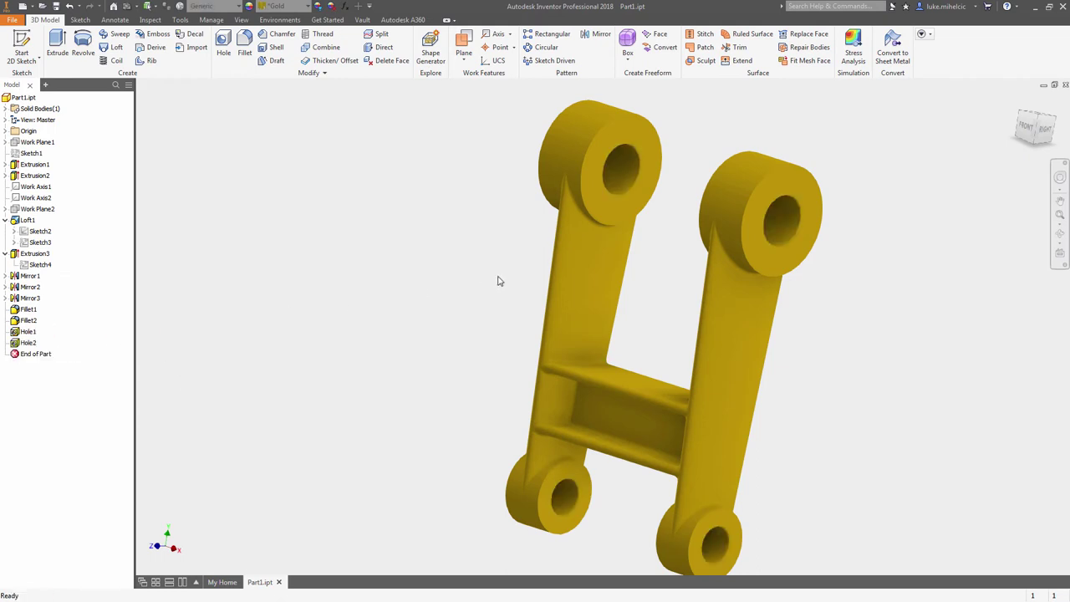
middle_click_drag(513, 312, 443, 296, "shift")
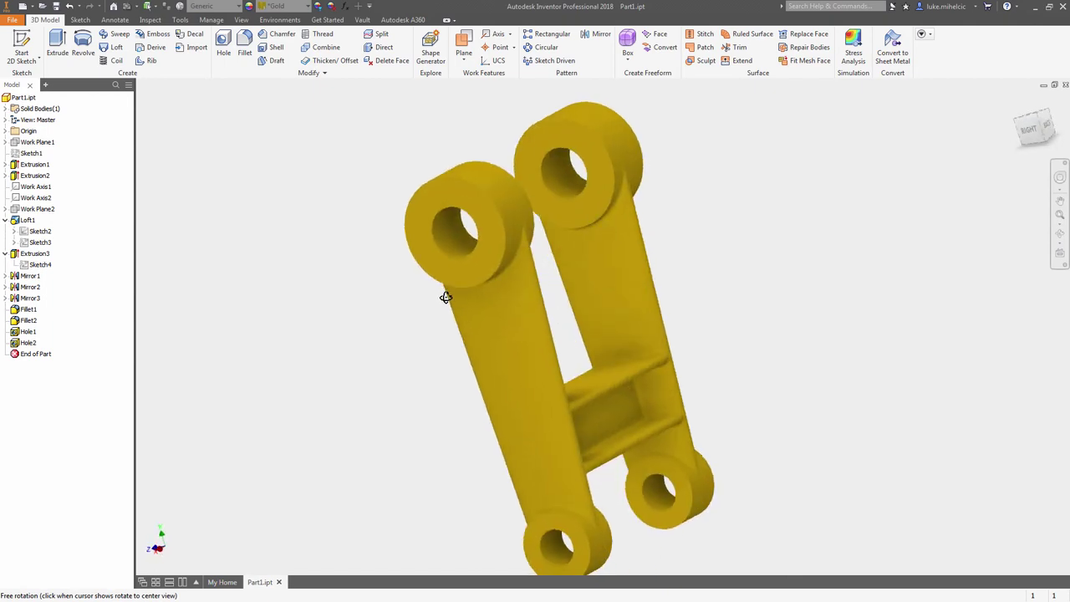